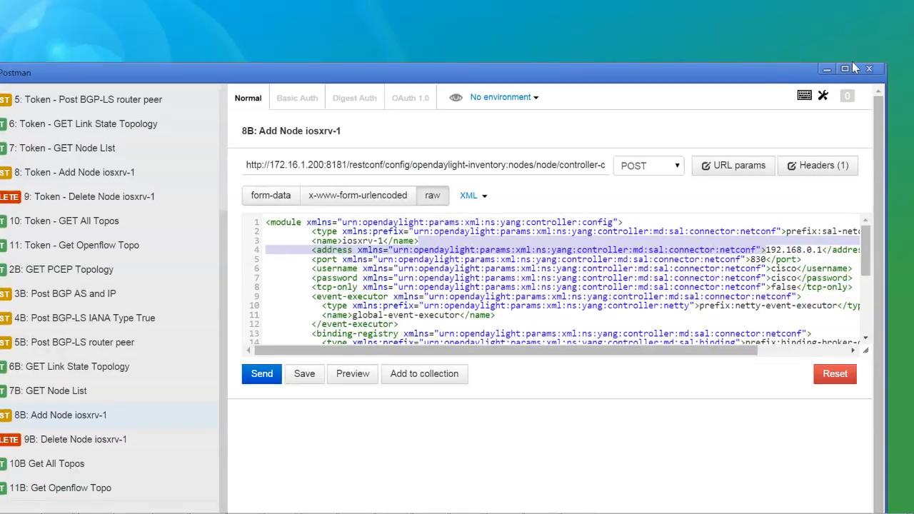
In the Postman request body, highlight node name iosxrv-1, address 192.168.0.1 and port 830.
click(848, 66)
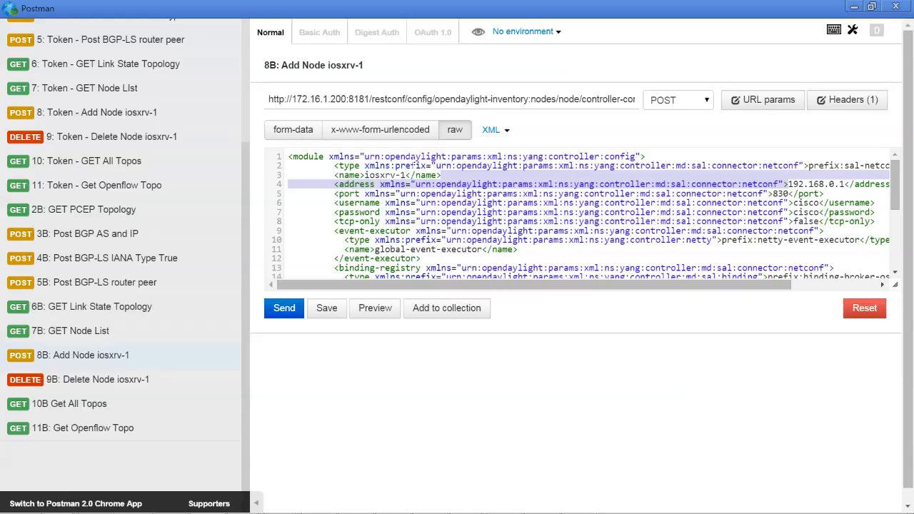
double_click(382, 175)
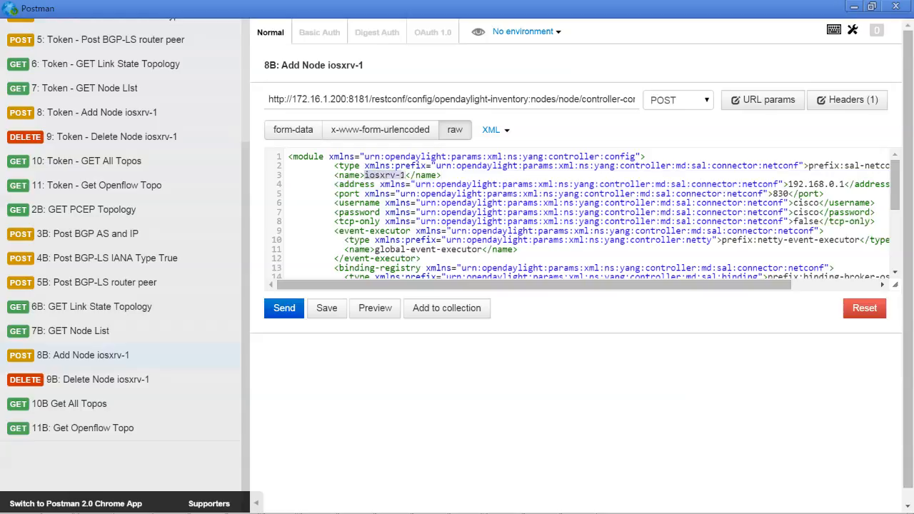
drag(788, 184, 846, 184)
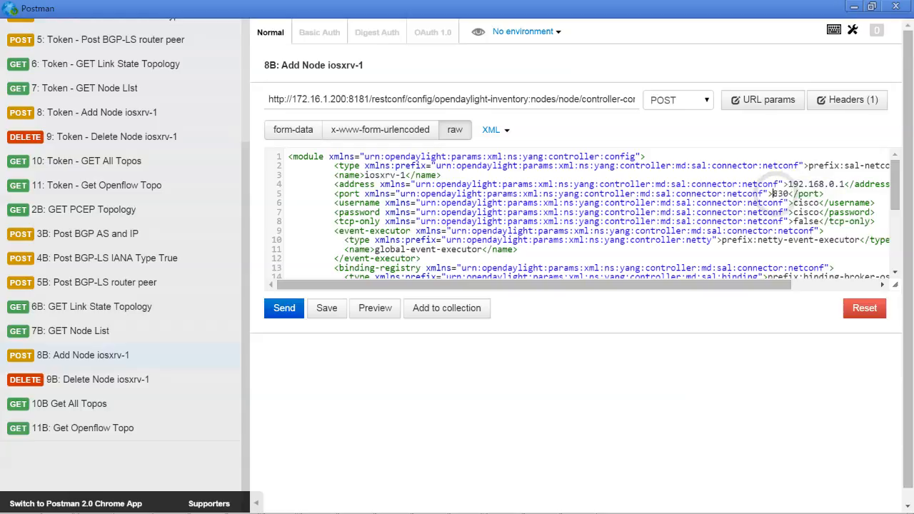
mouse_move(773, 194)
mouse_down()
mouse_move(789, 193)
mouse_move(792, 212)
mouse_up()
drag(895, 179, 894, 179)
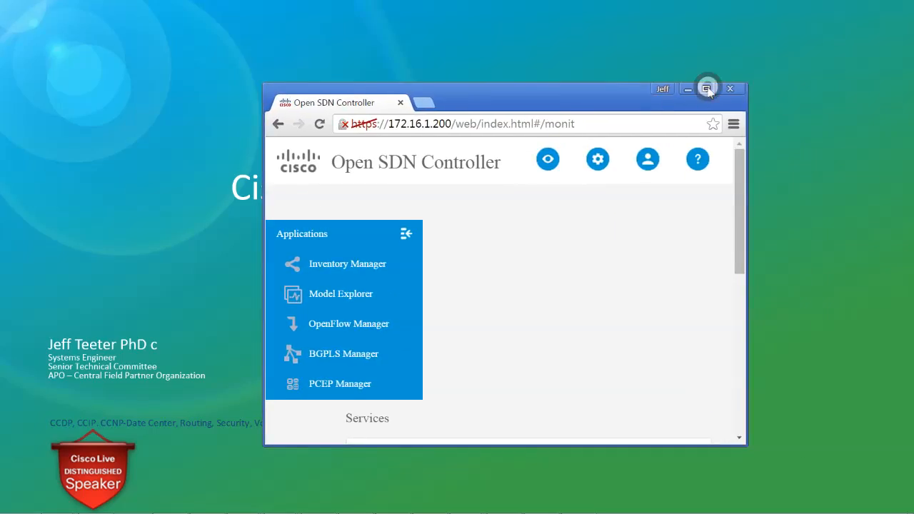
Maximize the controller window and show the Inventory Manager device table.
click(766, 66)
click(426, 118)
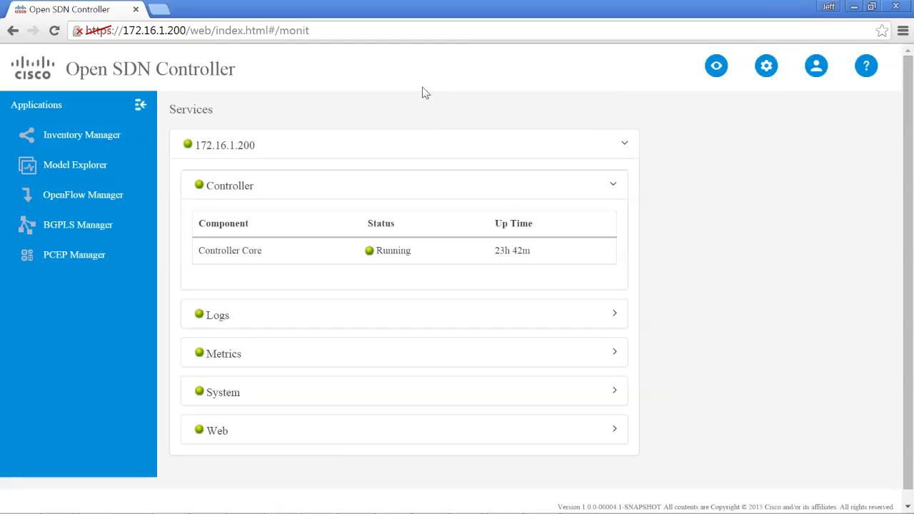
click(89, 138)
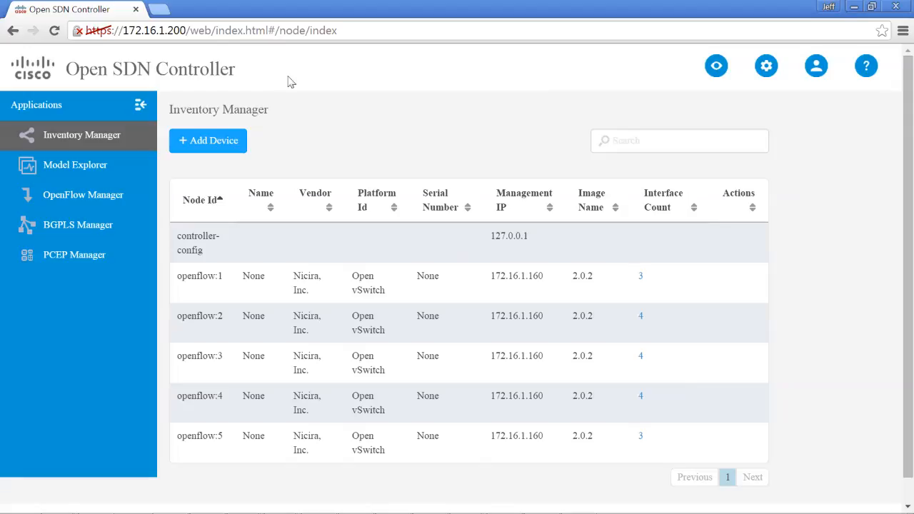
Fill the Add Device form: node iosxrv-1, IP 192.168.0.1, port 830, username cisco and a passphrase.
click(214, 140)
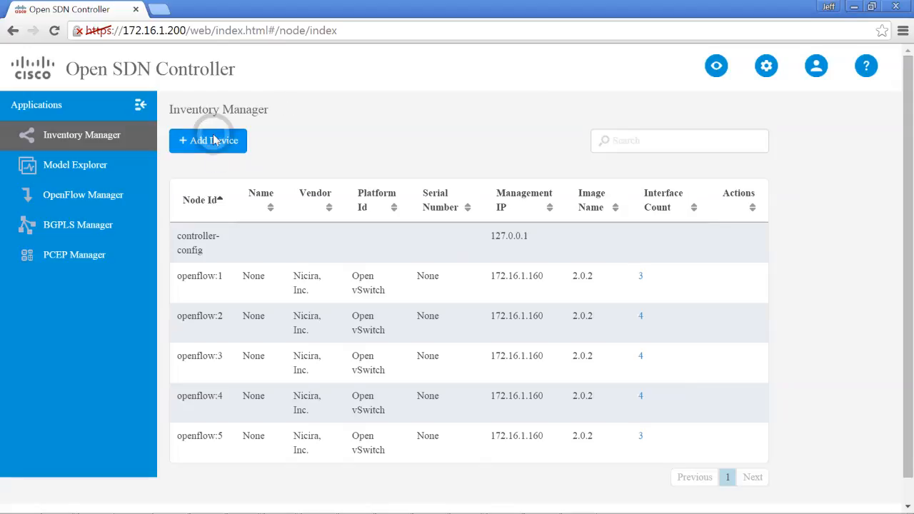
click(371, 123)
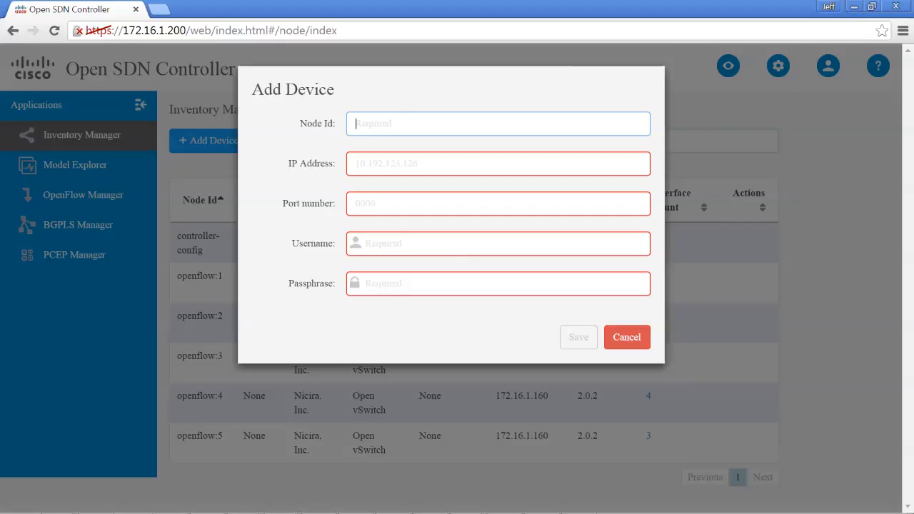
text(io)
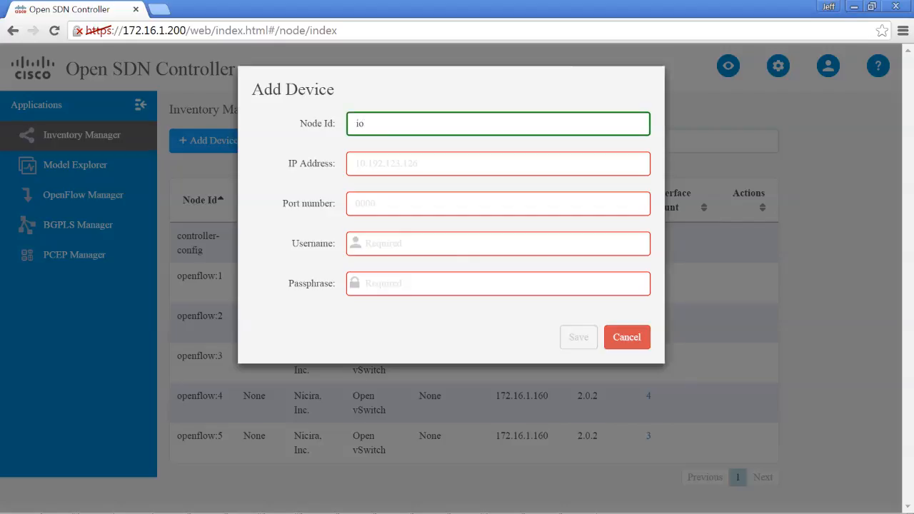
text(sx)
text(rv-1)
key(Tab)
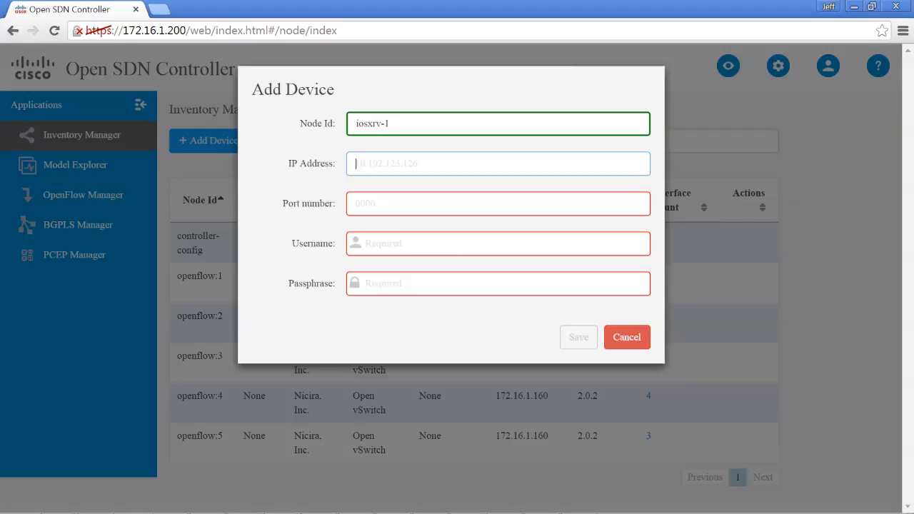
text(192.16)
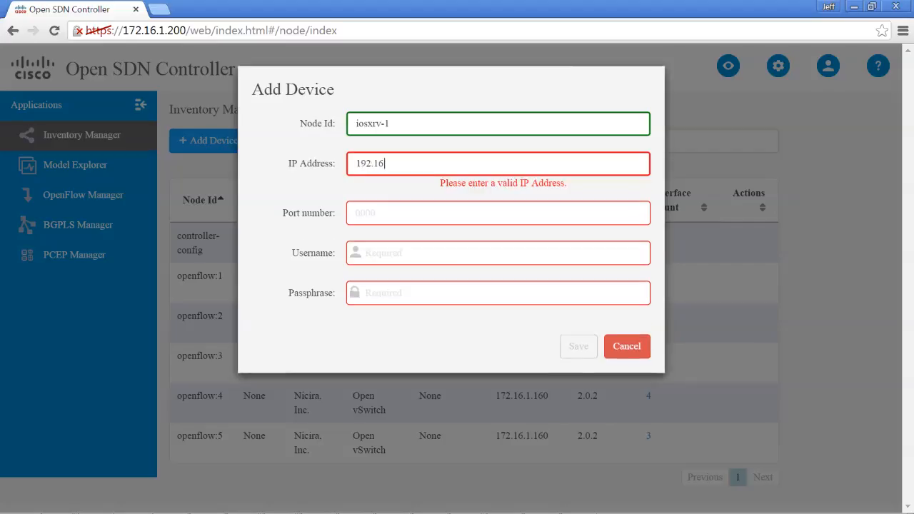
text(8.0.1)
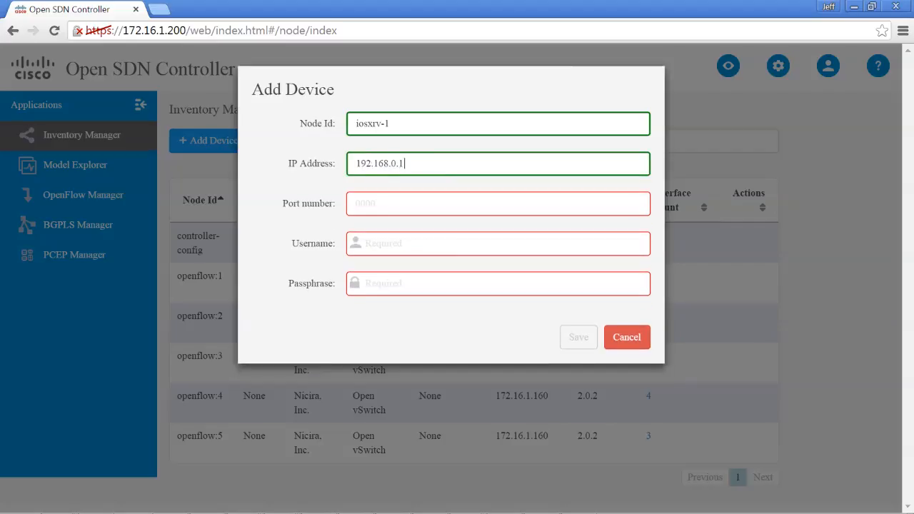
click(389, 203)
text(83)
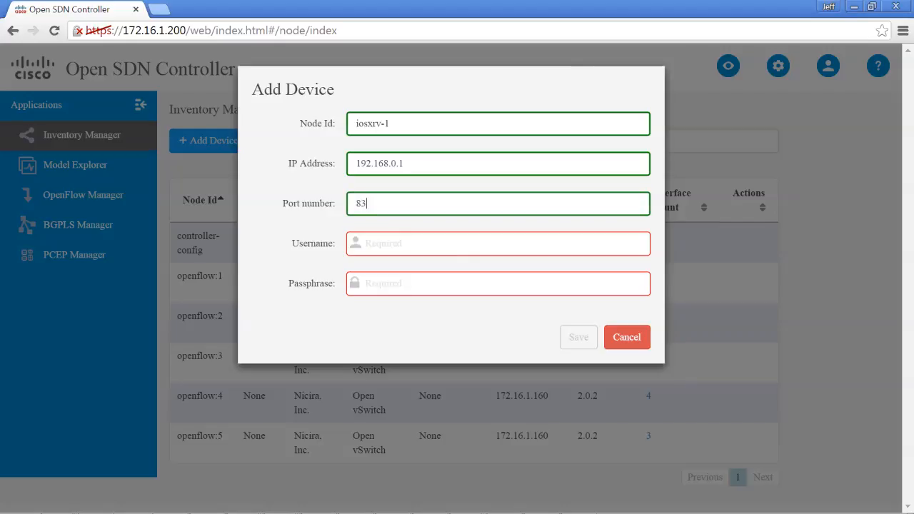
text(0)
click(418, 243)
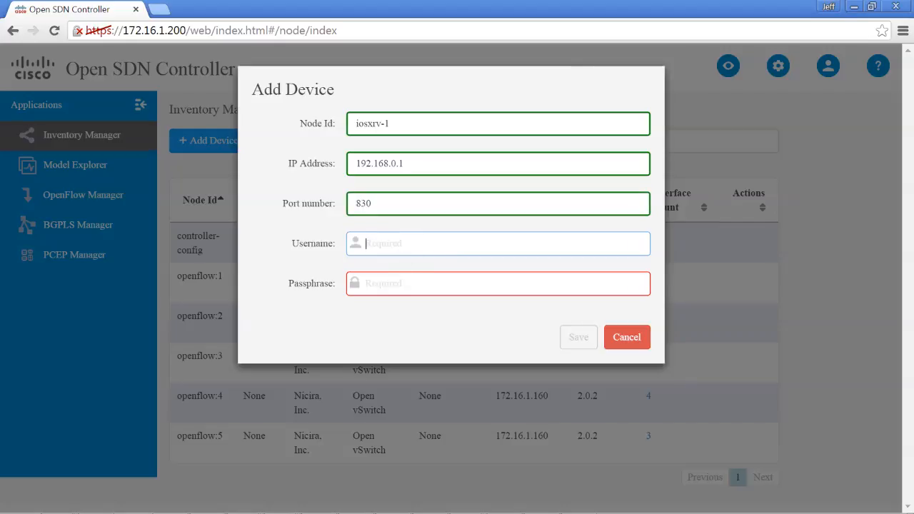
text(cisco)
key(Tab)
text(cisco)
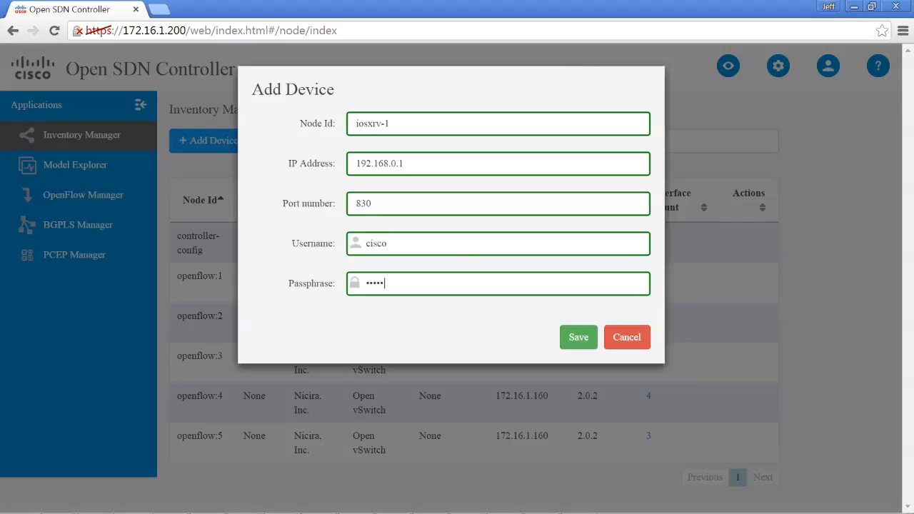
Save device iosxrv-1, check its details, and return to the inventory list showing it as Cisco IOSXRV.
click(577, 339)
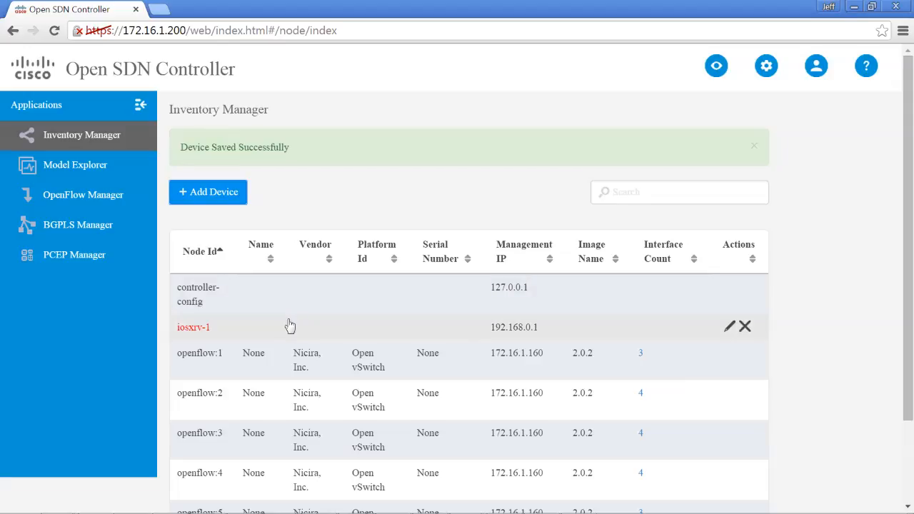
mouse_move(192, 327)
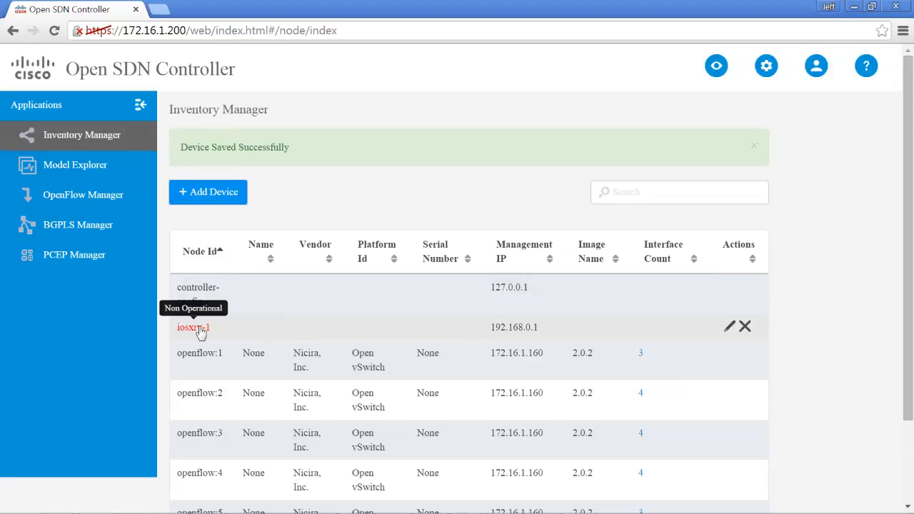
click(193, 327)
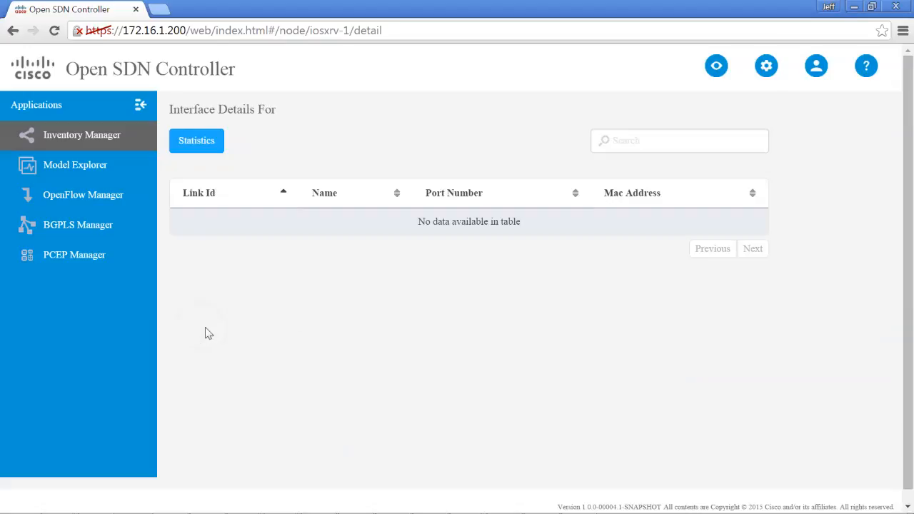
click(75, 135)
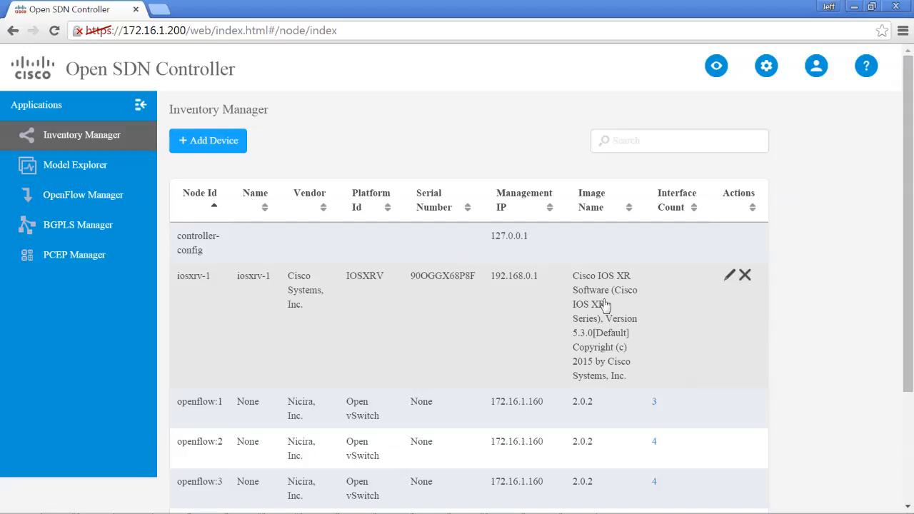
click(866, 66)
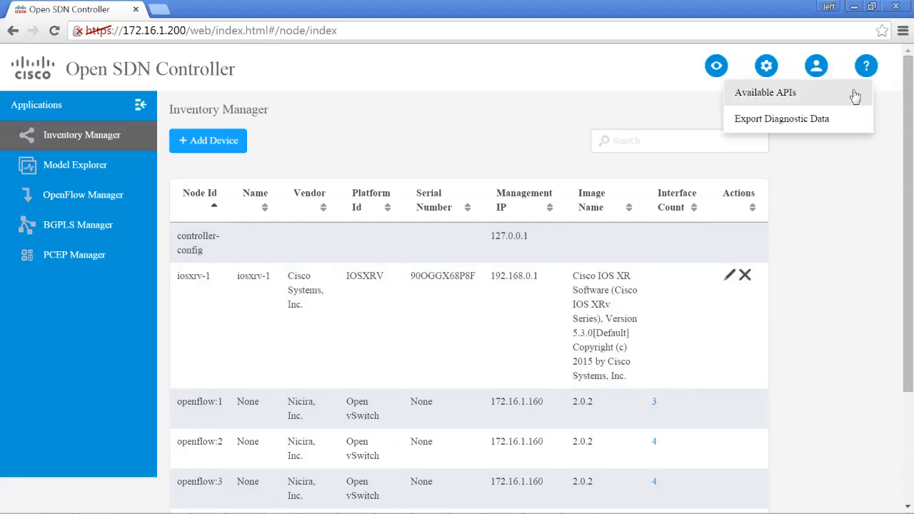
Open Available APIs from the help menu to list the controller's supported RESTCONF APIs.
click(855, 97)
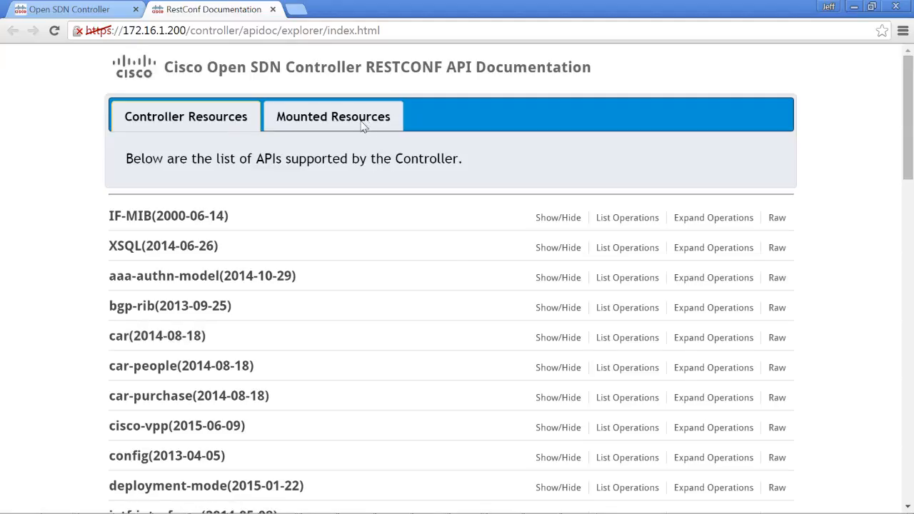
click(296, 123)
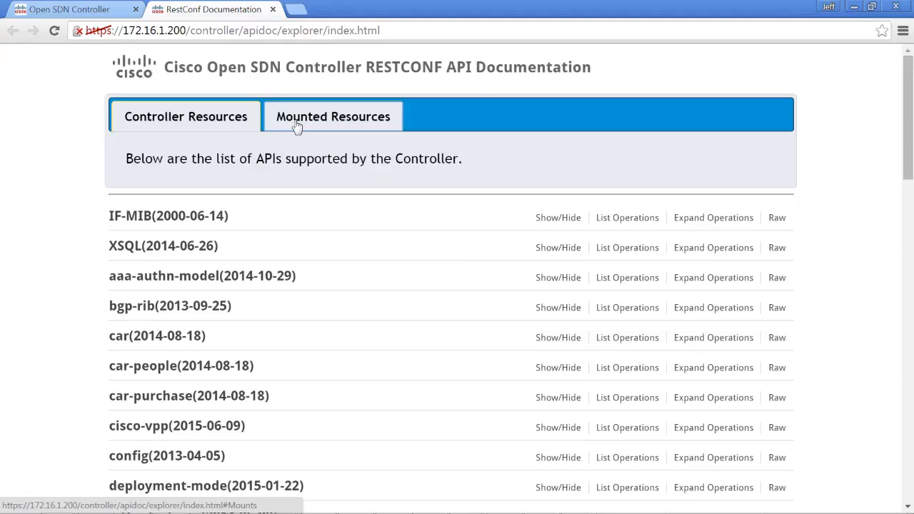
On Mounted Resources, open the iosxrv-1 mount point listing its Cisco-IOS-XR models.
click(296, 123)
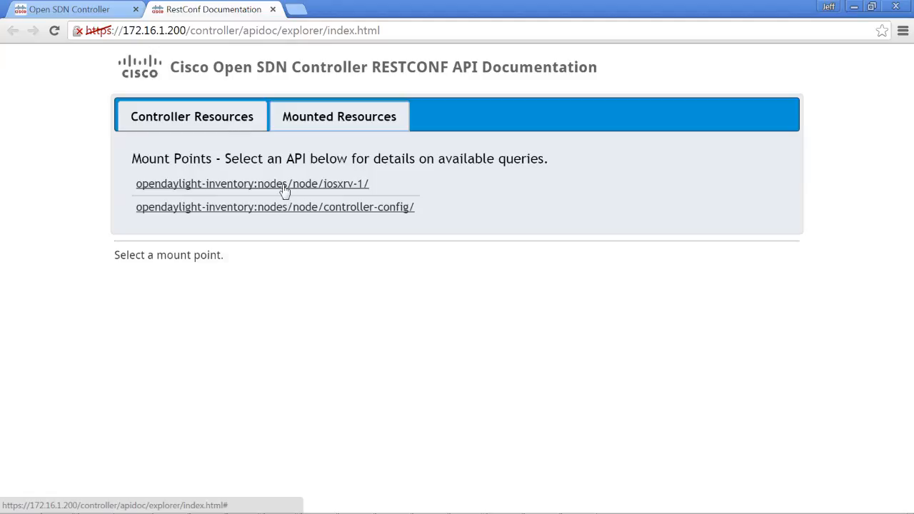
click(345, 184)
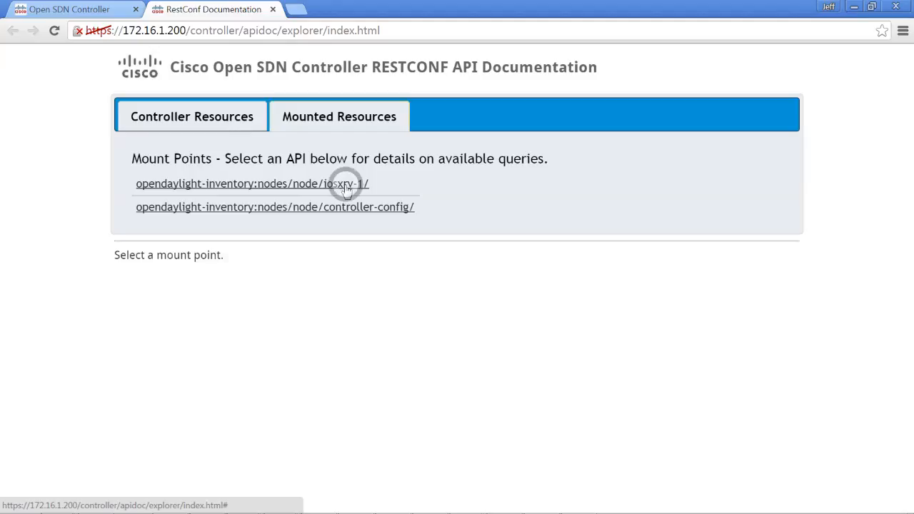
scroll(862, 268, down, 3)
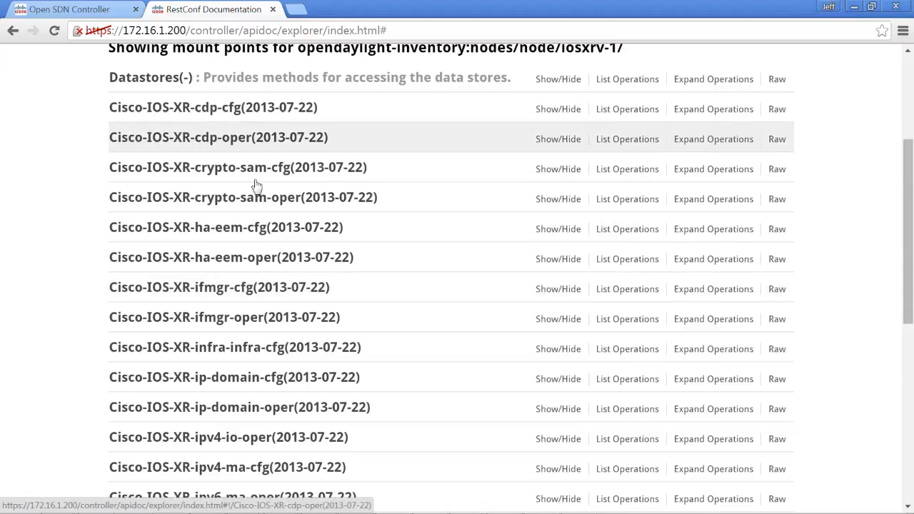
Run the Cisco-IOS-XR-ifmgr-cfg GET interface-configurations operation against iosxrv-1.
click(261, 295)
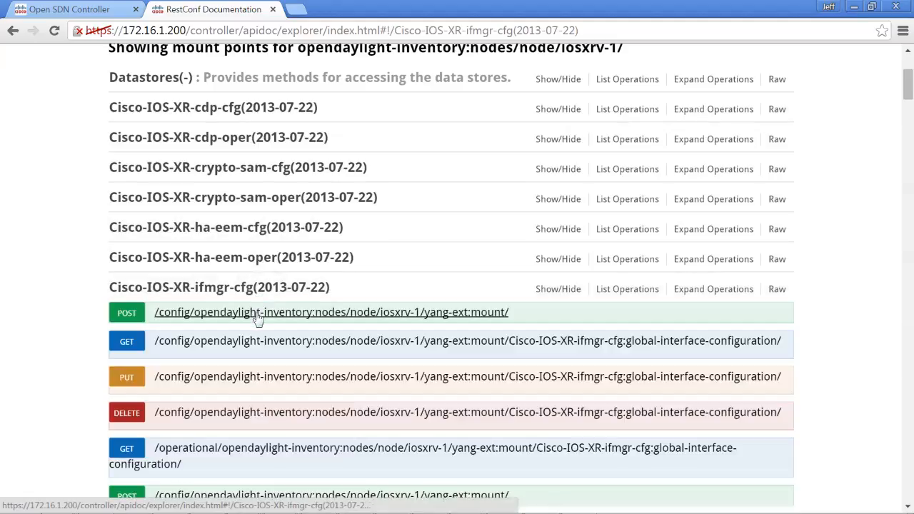
scroll(289, 384, down, 2)
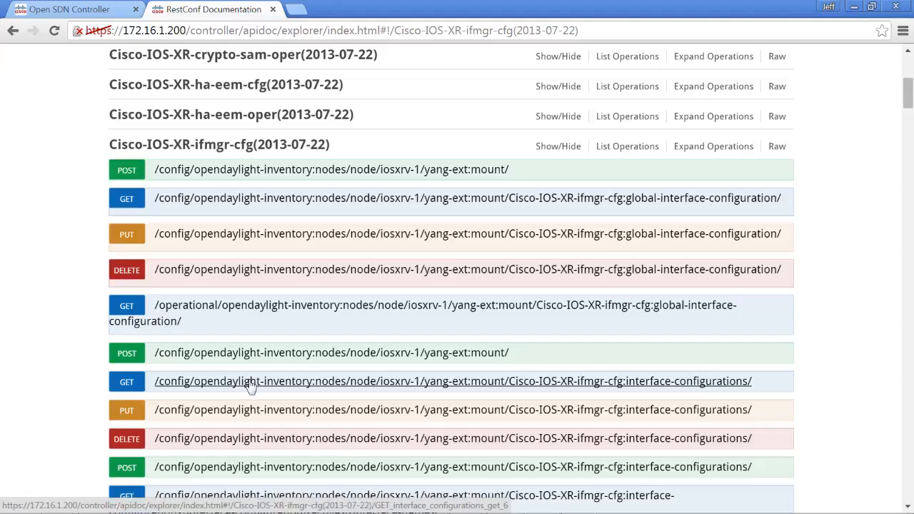
scroll(511, 332, down, 5)
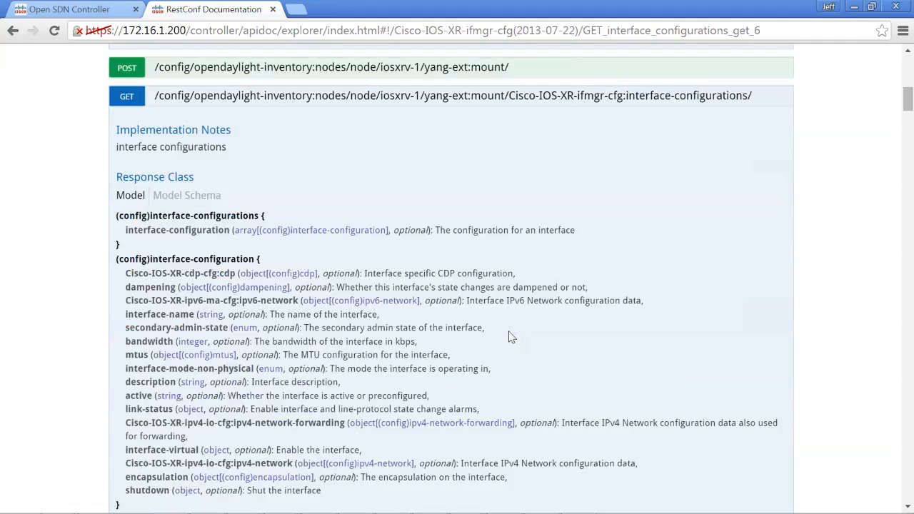
scroll(511, 332, down, 5)
scroll(510, 332, down, 5)
scroll(511, 332, down, 5)
scroll(510, 335, down, 5)
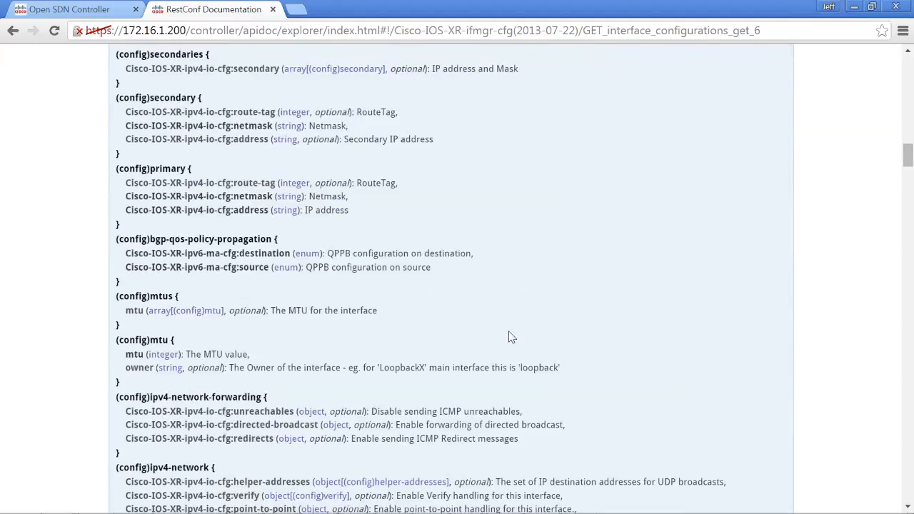
scroll(510, 336, down, 5)
scroll(511, 336, down, 5)
scroll(511, 337, up, 3)
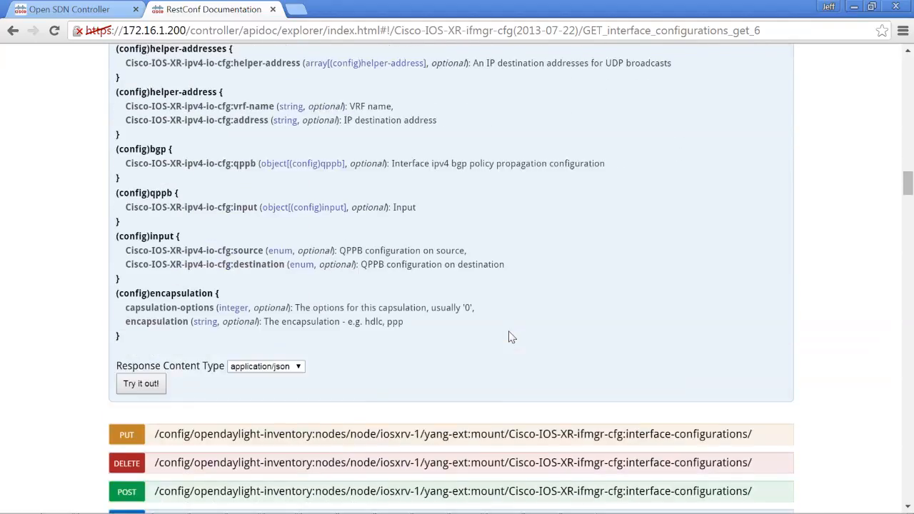
click(141, 384)
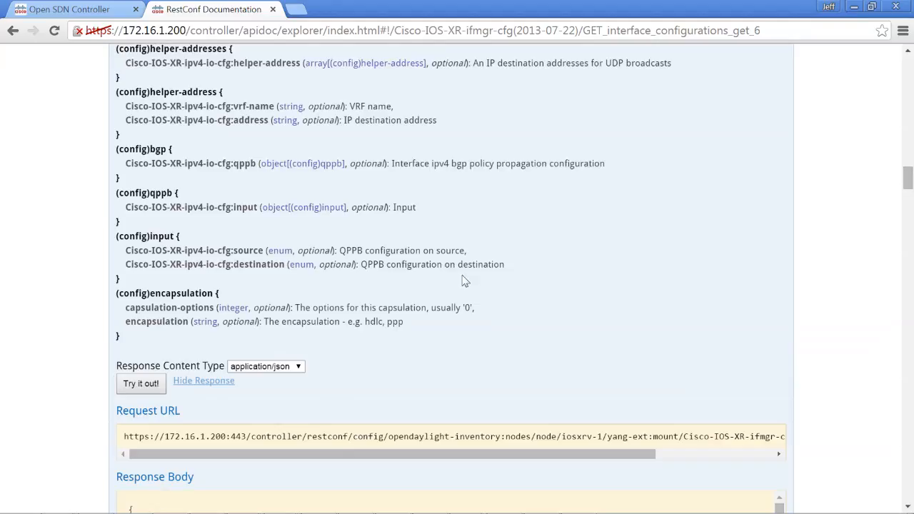
scroll(521, 349, down, 1)
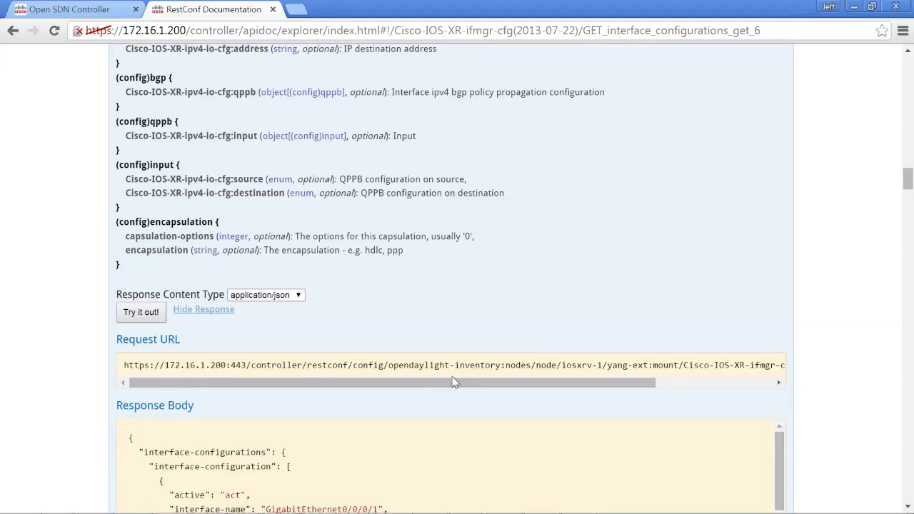
scroll(459, 377, down, 1)
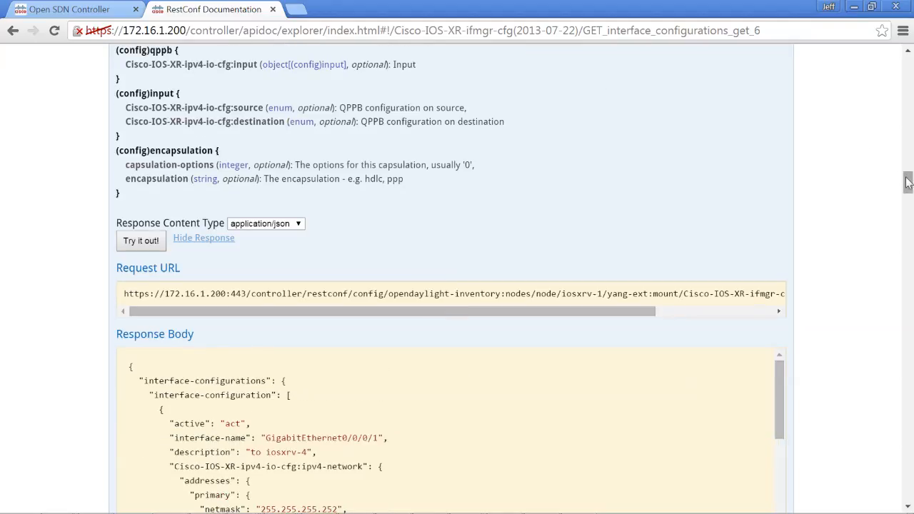
drag(908, 181, 908, 200)
drag(777, 75, 780, 81)
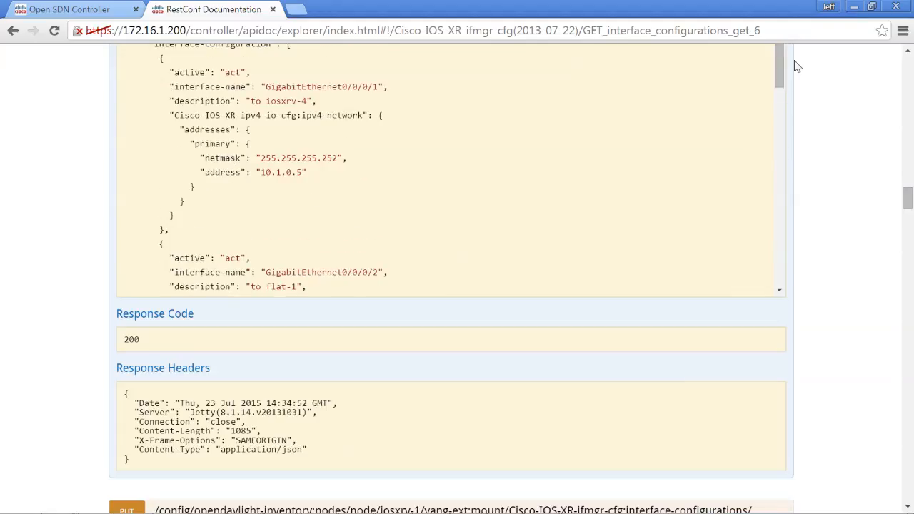
drag(908, 203, 907, 196)
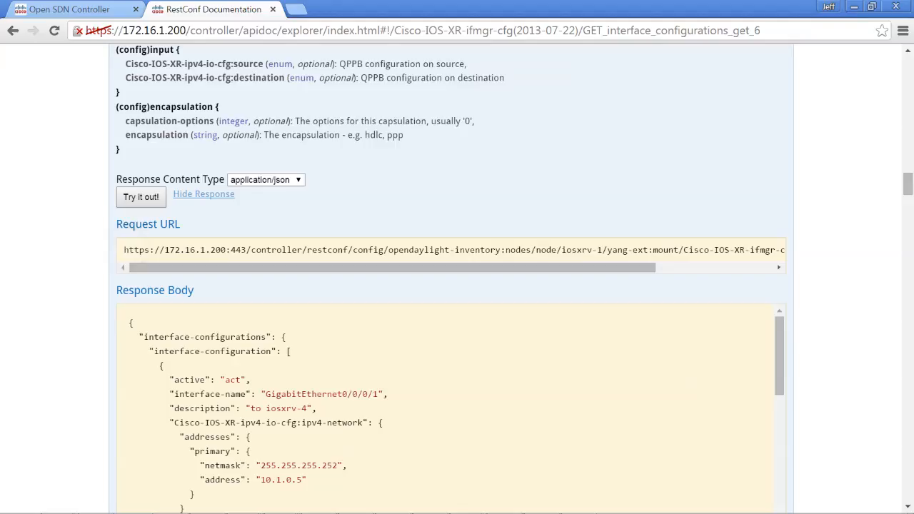
Copy the full interface-configurations request URL to the clipboard.
drag(124, 249, 853, 263)
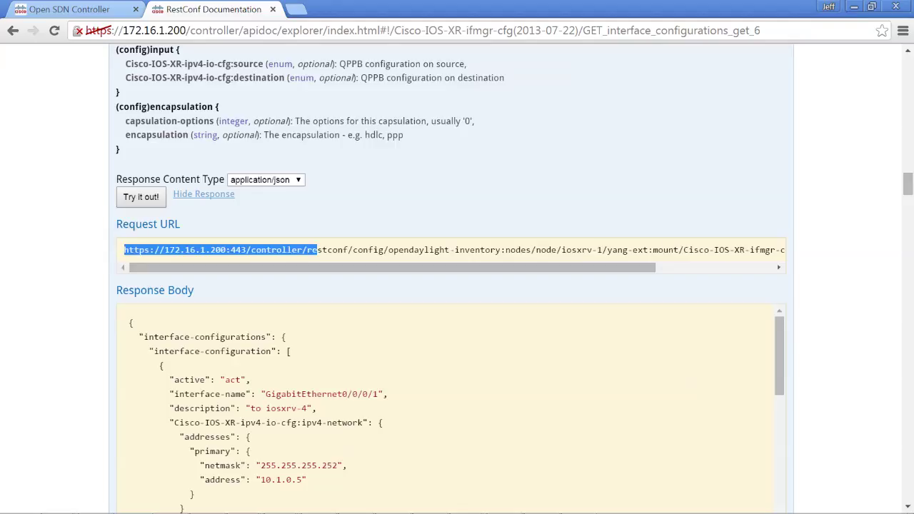
right_click(732, 251)
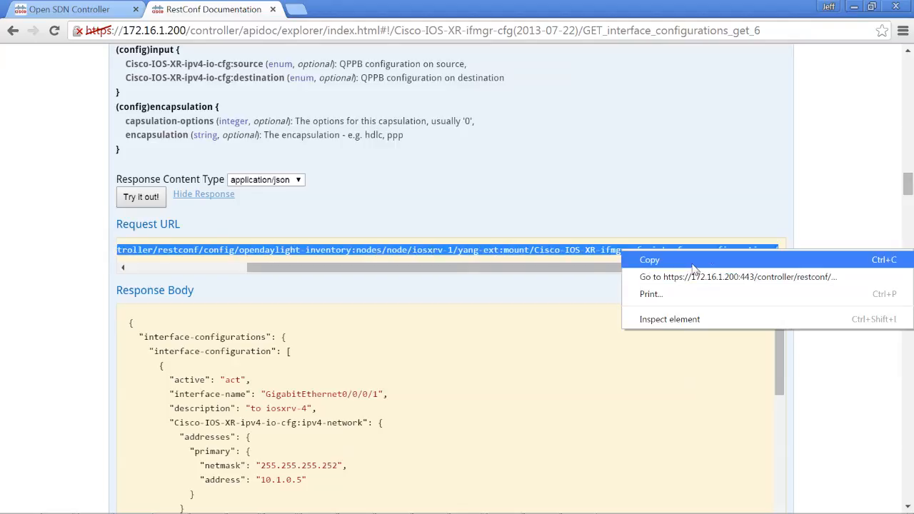
click(650, 260)
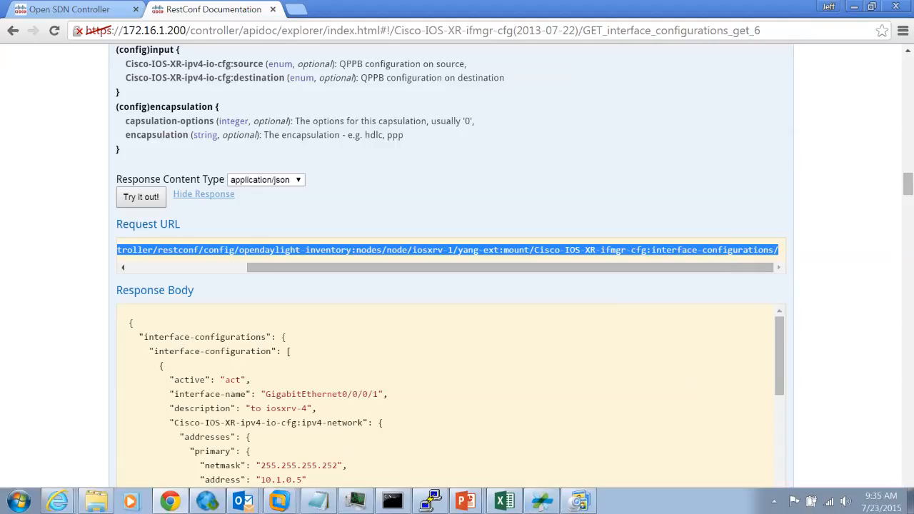
mouse_move(222, 509)
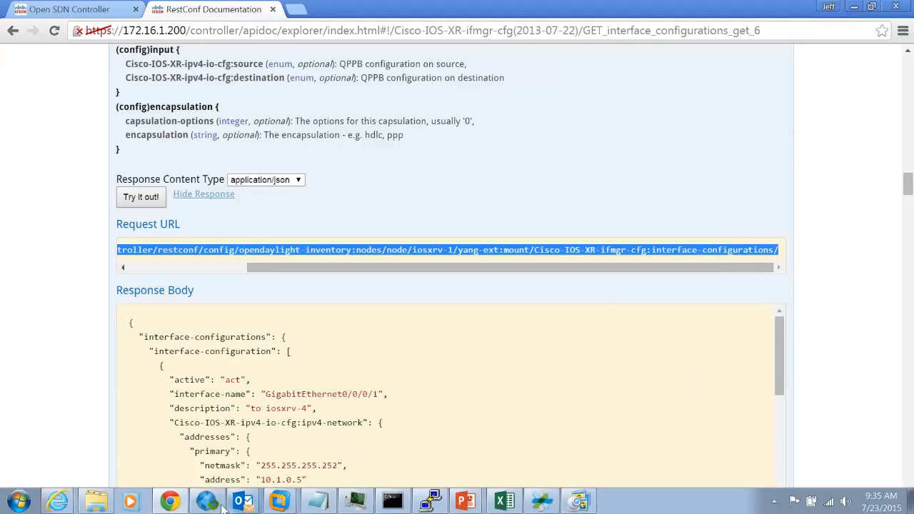
In Postman, send a GET of the pasted interface-configurations URL, returning 200 OK.
click(208, 501)
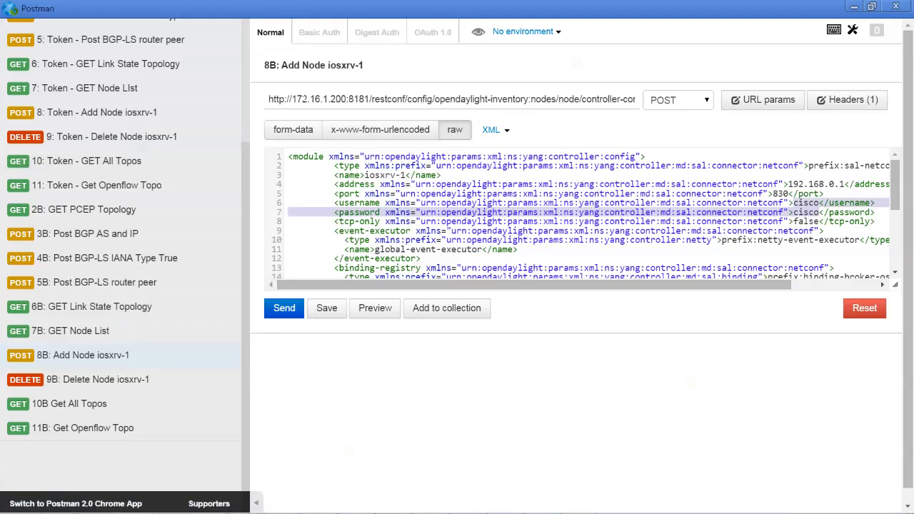
click(705, 100)
click(696, 119)
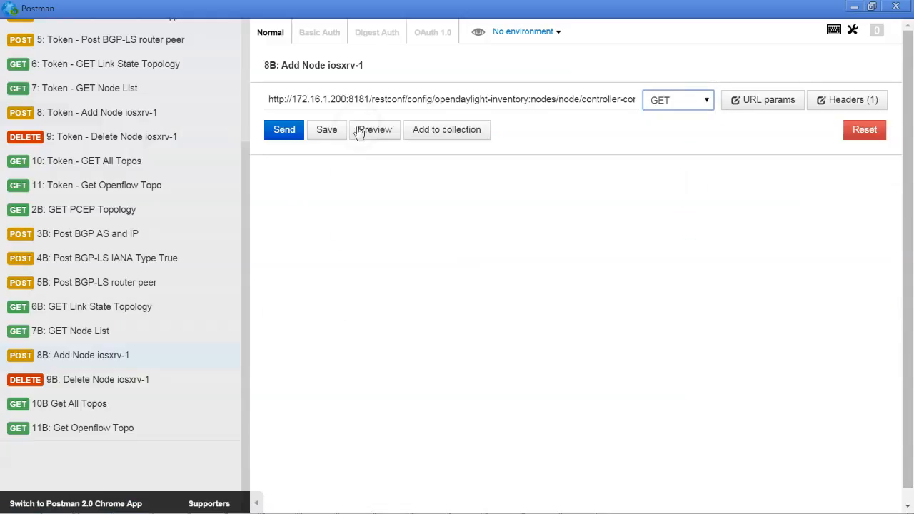
drag(272, 99, 753, 120)
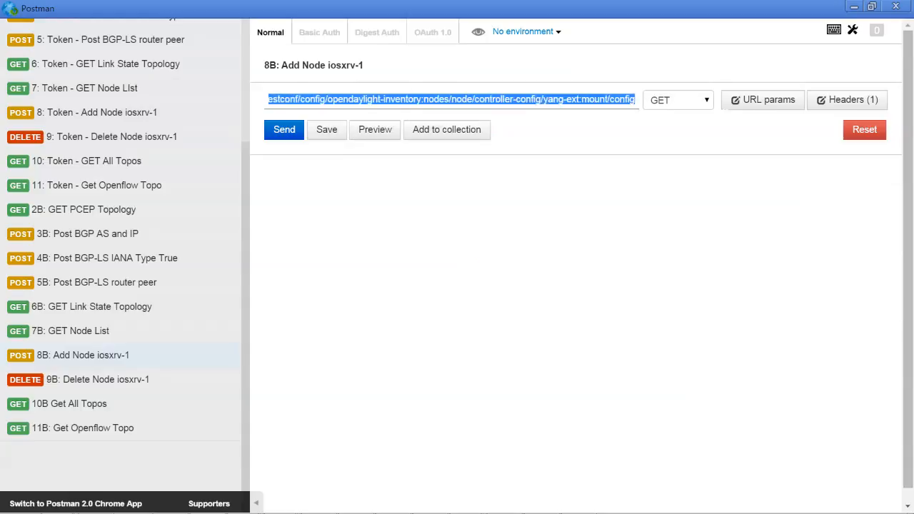
key(BackSpace)
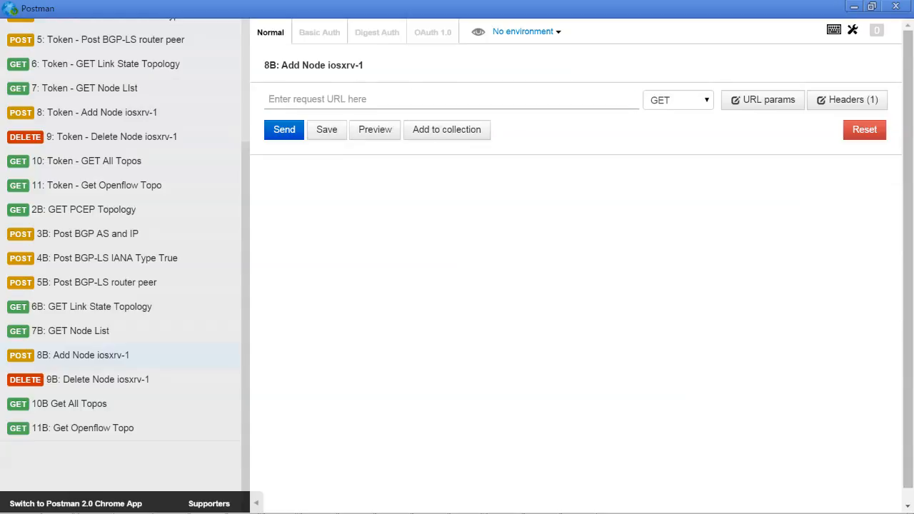
right_click(371, 98)
click(406, 185)
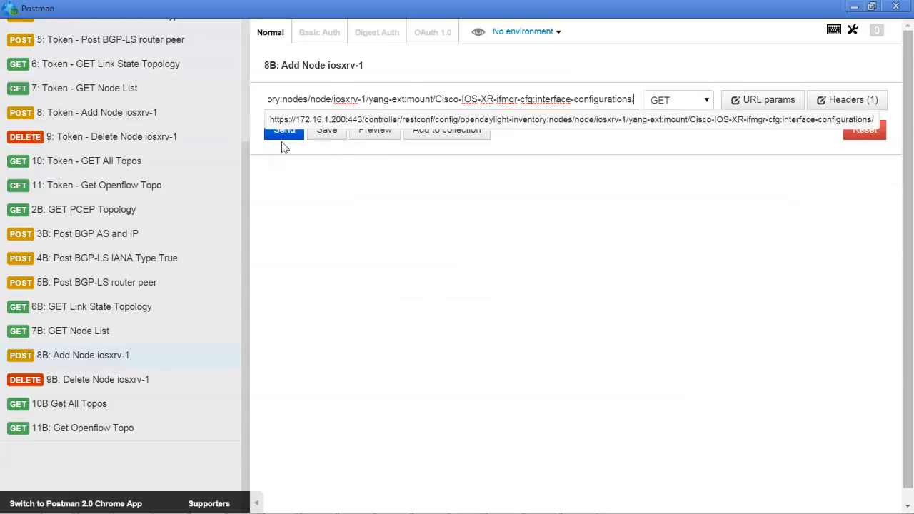
click(284, 130)
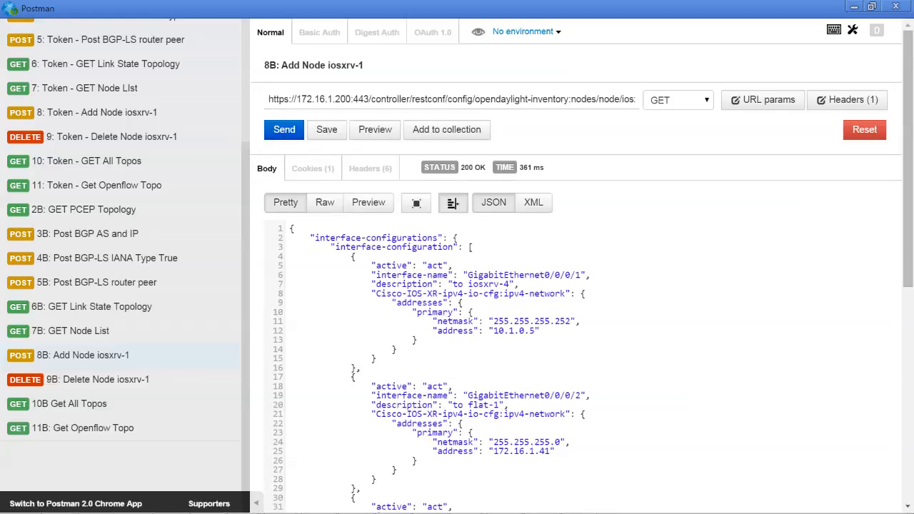
scroll(571, 321, down, 5)
scroll(571, 321, down, 3)
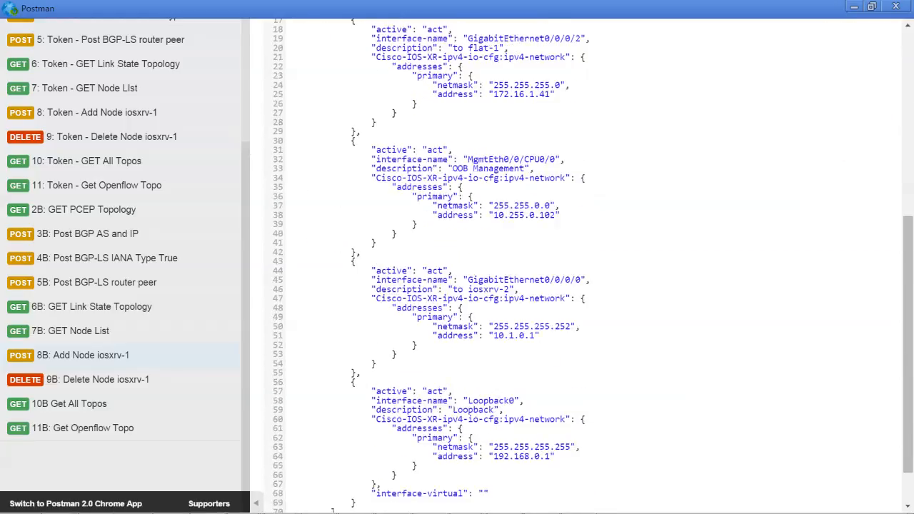
scroll(571, 322, up, 5)
scroll(572, 322, up, 3)
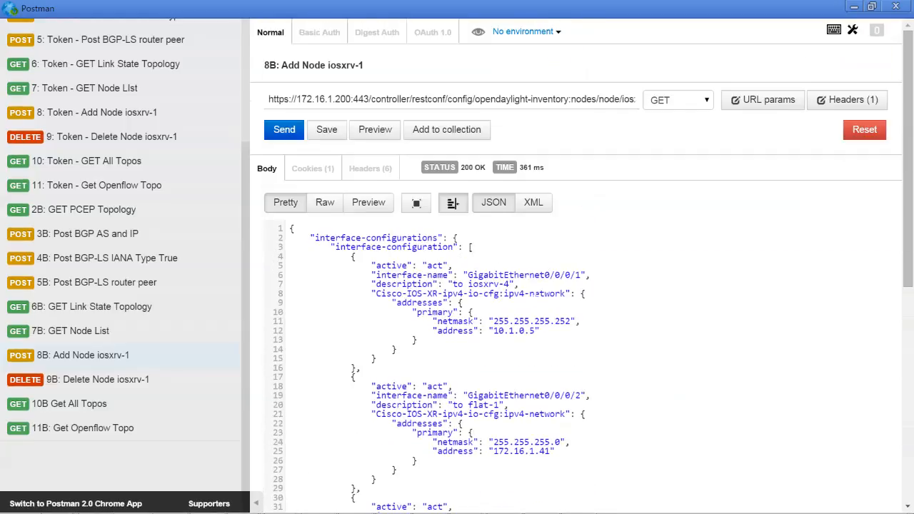
mouse_move(98, 337)
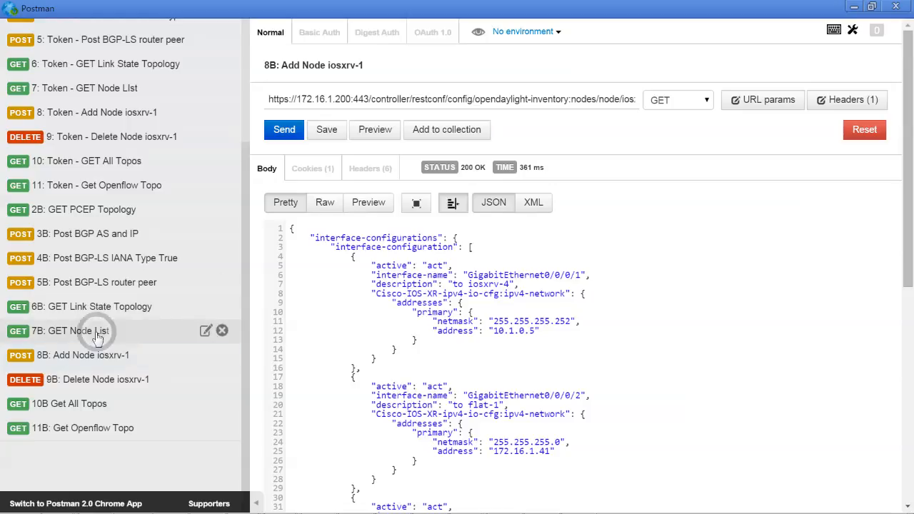
Send 7B: GET Node List, mark iosxrv-1 in the result, and minimize Postman.
click(70, 331)
click(285, 129)
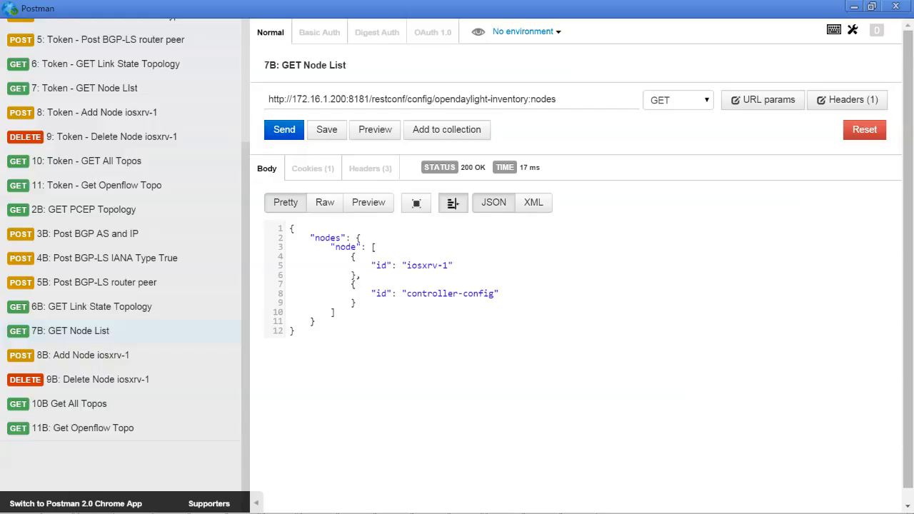
drag(340, 265, 453, 265)
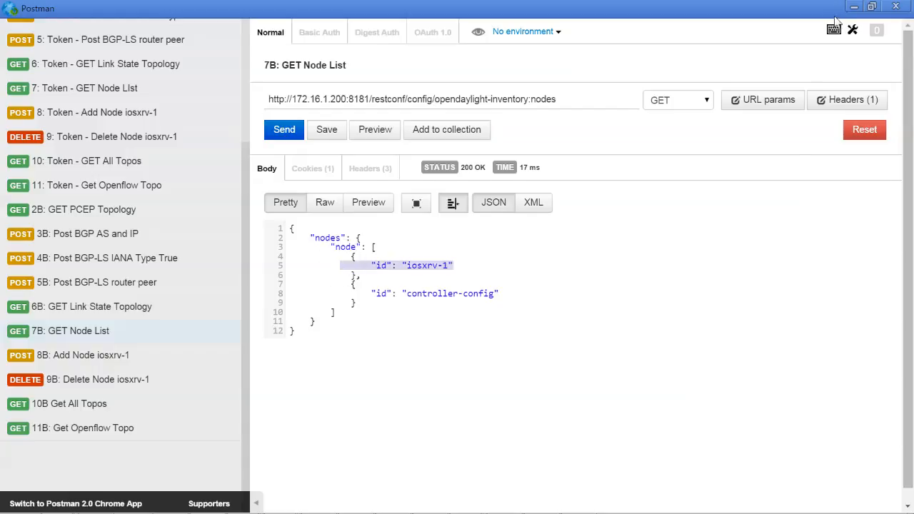
click(854, 9)
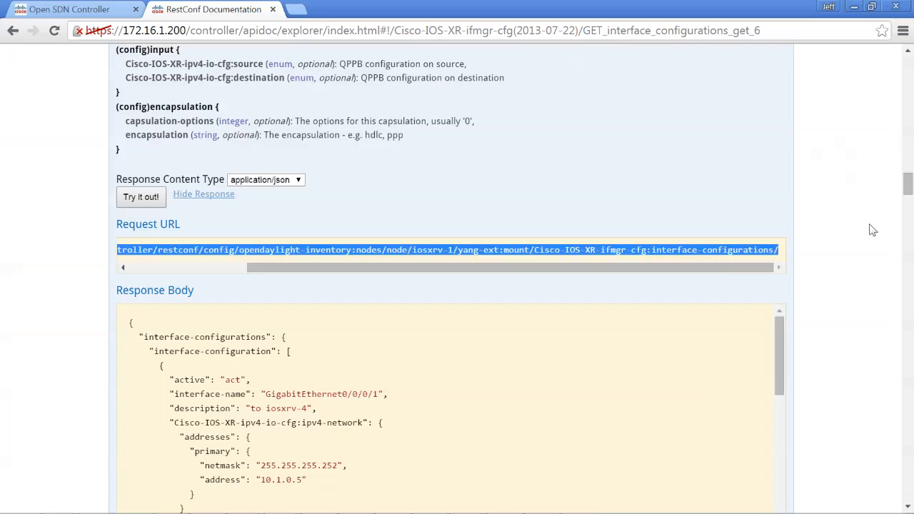
Return to the Open SDN Controller tab showing iosxrv-1 at 192.168.0.1 in Inventory Manager.
click(69, 9)
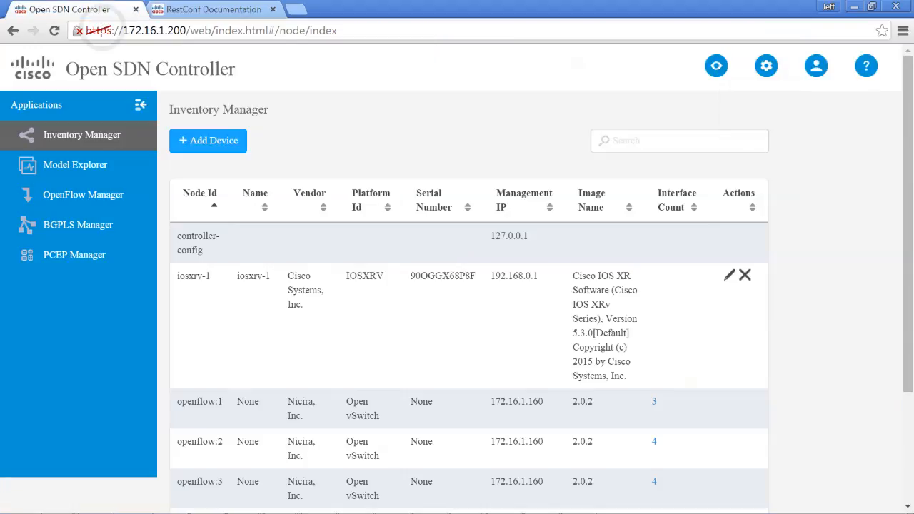